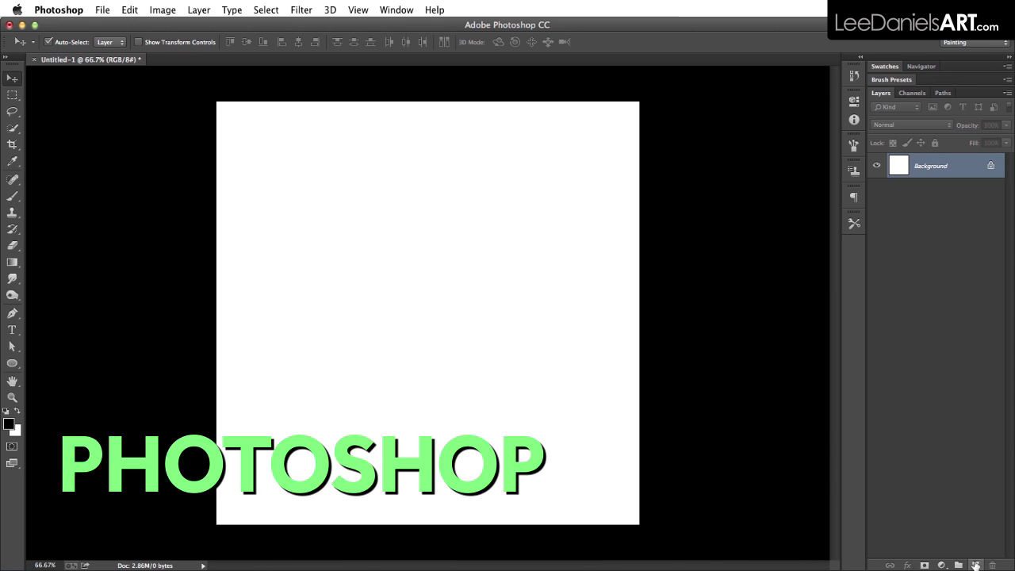
Draw a black circle on a new layer, Alt-drag six copies into a touching row, and select all seven layers.
left_click(974, 564)
left_click(13, 363)
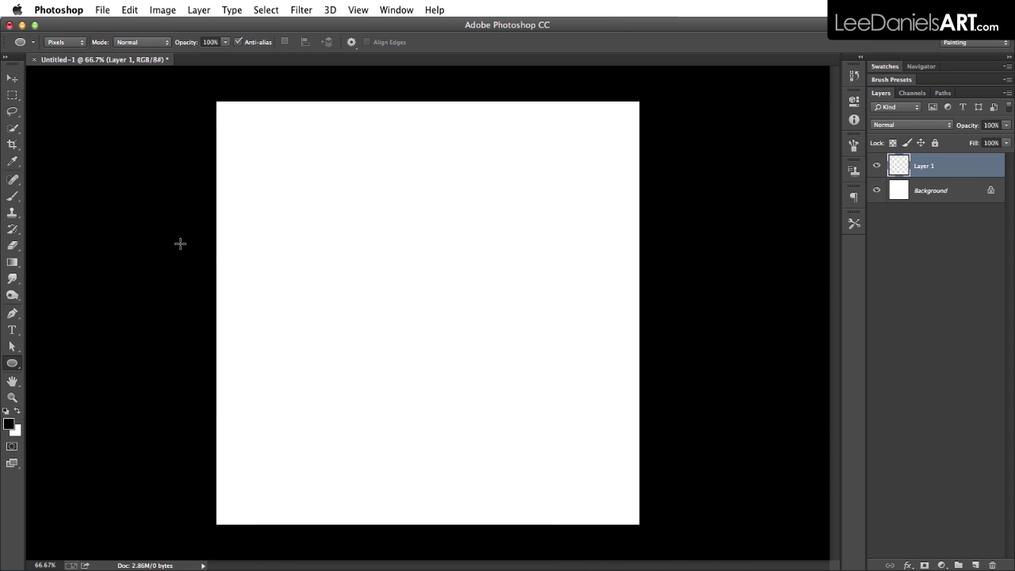
left_click_drag(237, 282, 306, 330)
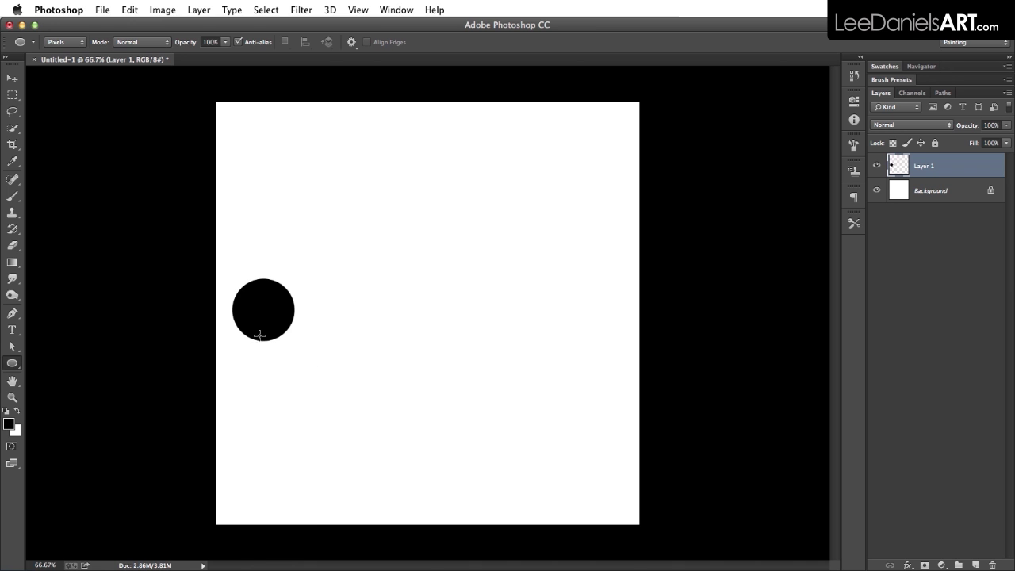
key("v")
left_click_drag(258, 332, 583, 327)
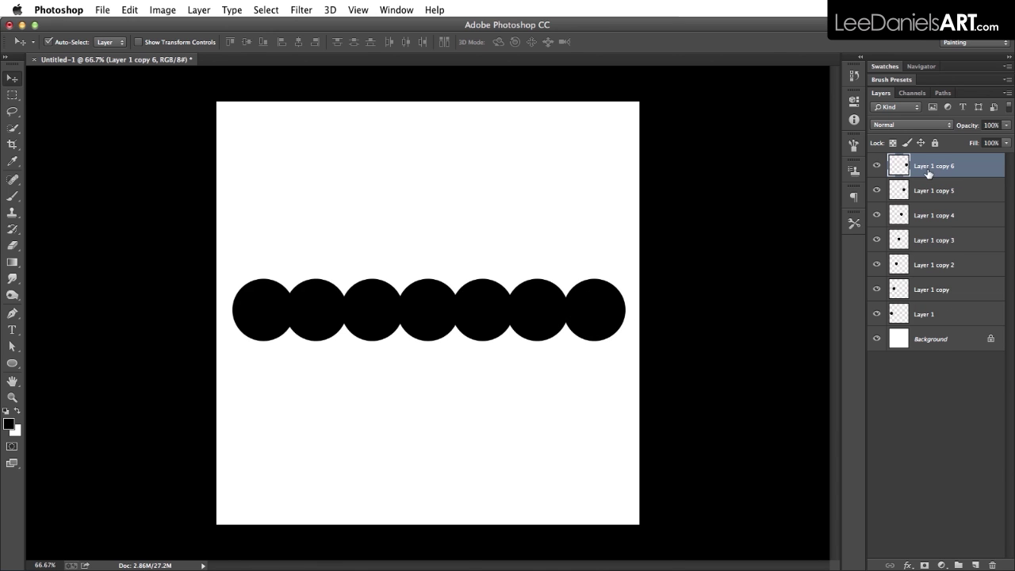
left_click(919, 314, "shift")
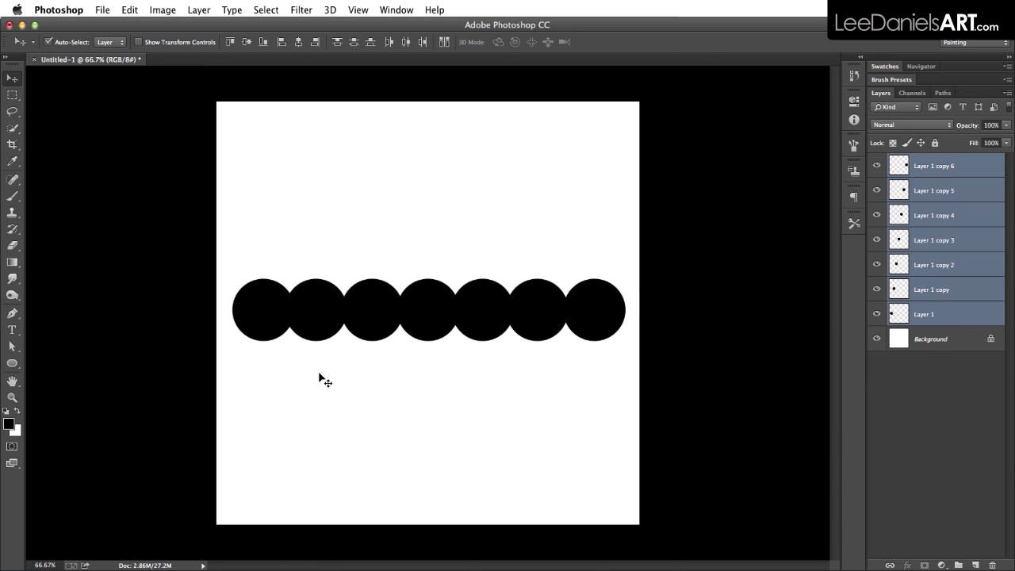
Free-transform the circle row flat, then apply perspective so the band tapers to a point at the right.
key("super+t")
left_click_drag(430, 341, 432, 319)
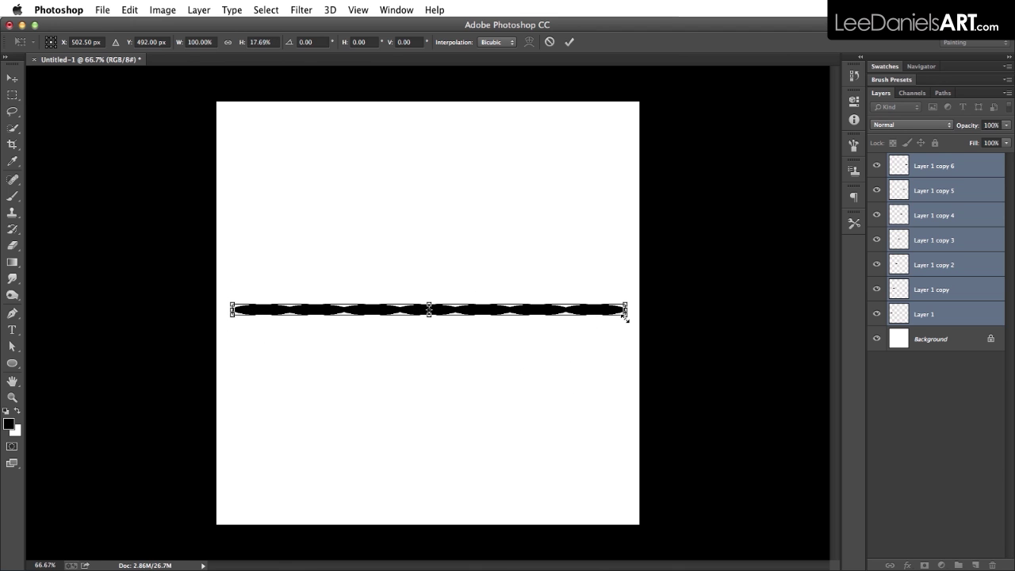
left_click_drag(626, 315, 627, 309)
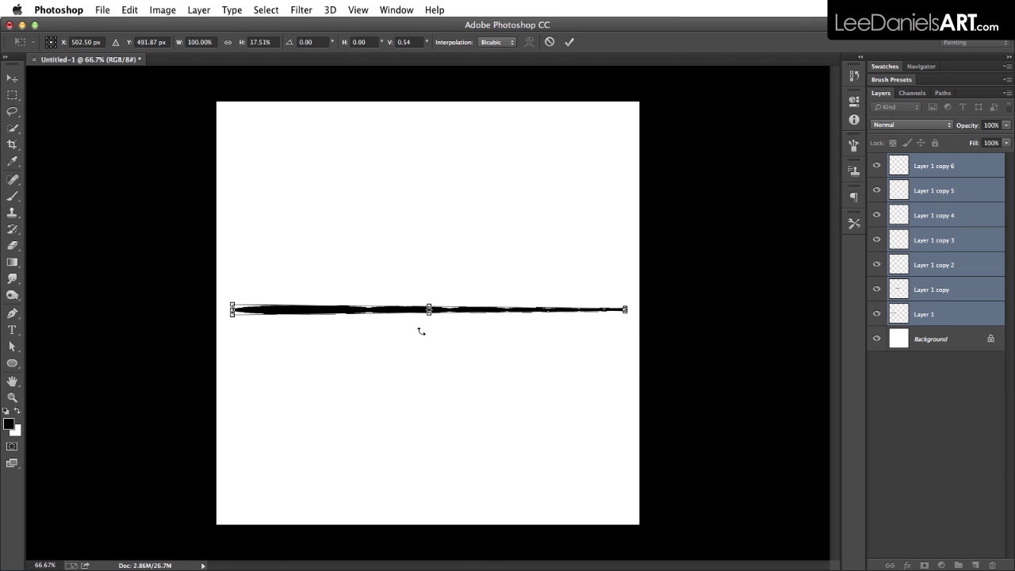
key("Return")
Rename the stroke layers from the bottom up as 1, 2, 3, 4, 5 and onward in the Layers panel.
double_click(923, 315)
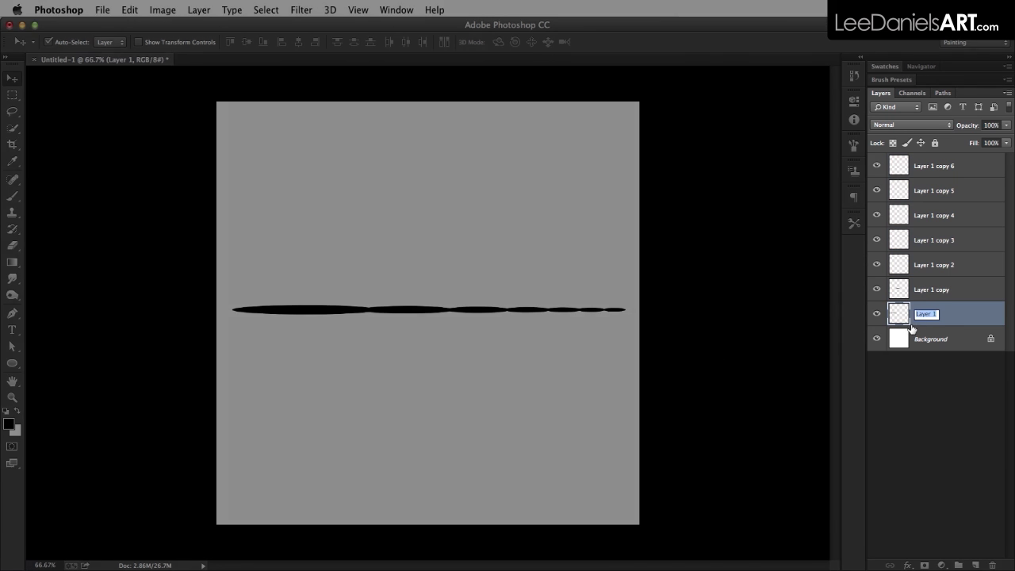
type("1")
double_click(918, 289)
type("2")
double_click(918, 264)
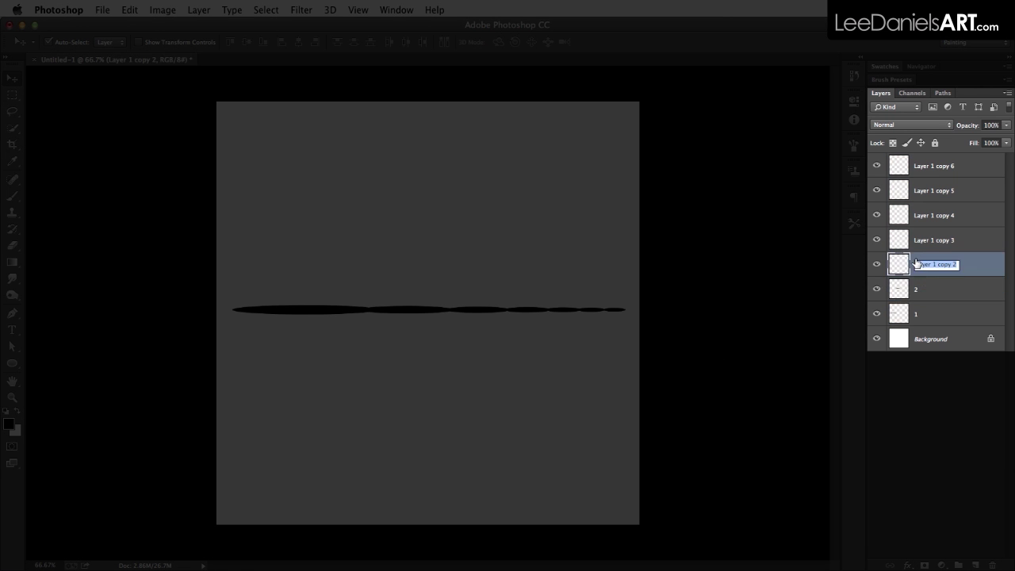
type("3")
double_click(921, 240)
type("4")
double_click(920, 216)
type("5")
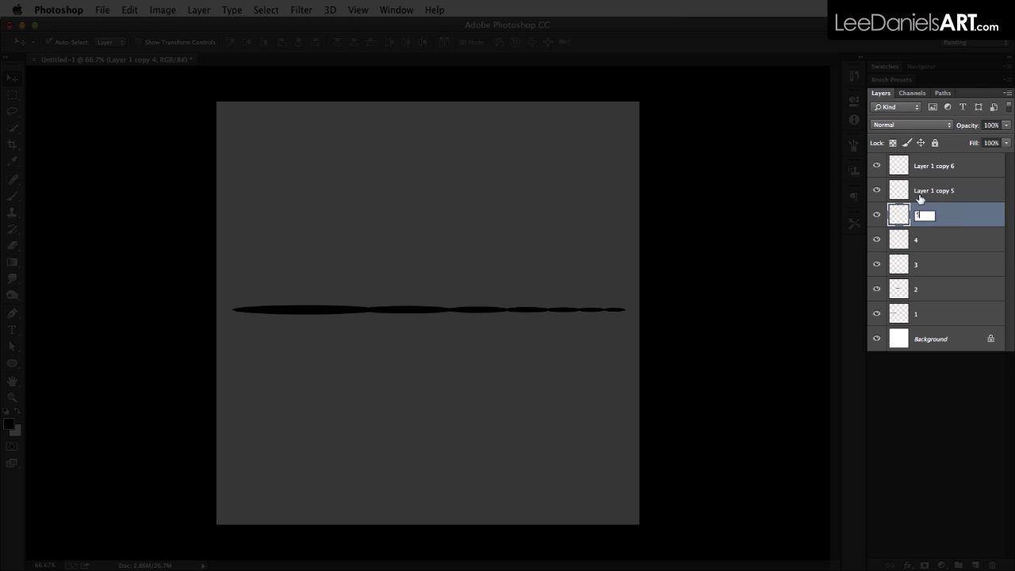
double_click(918, 191)
double_click(918, 166)
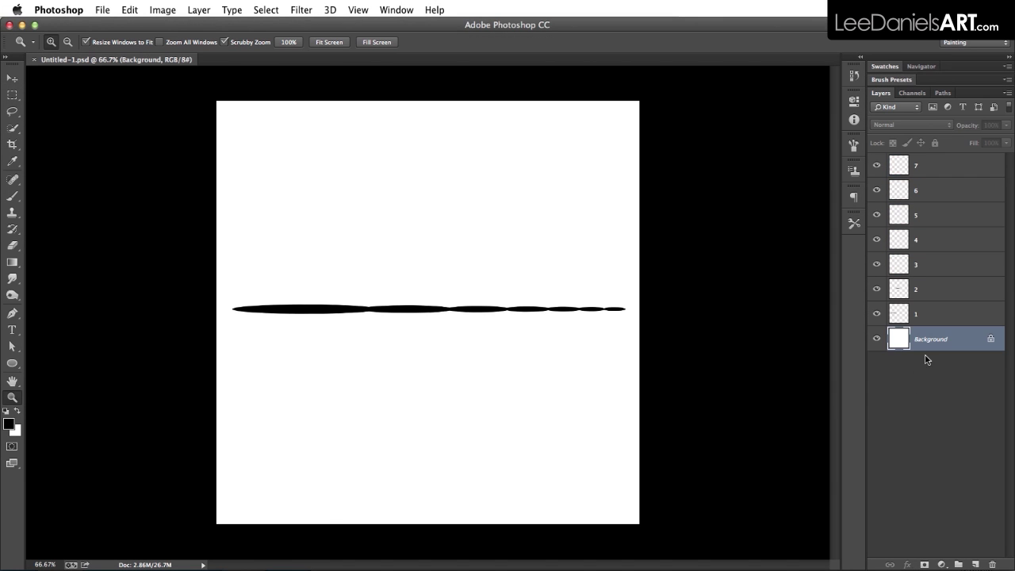
Delete the white Background layer and save as antenna.psd, accepting the maximize compatibility option.
key("Delete")
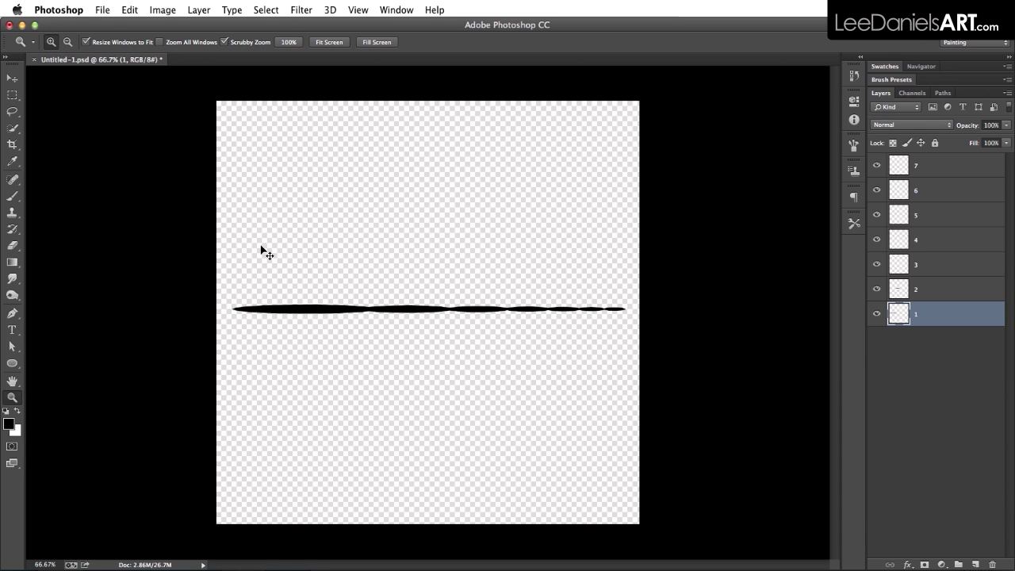
key("super+shift+s")
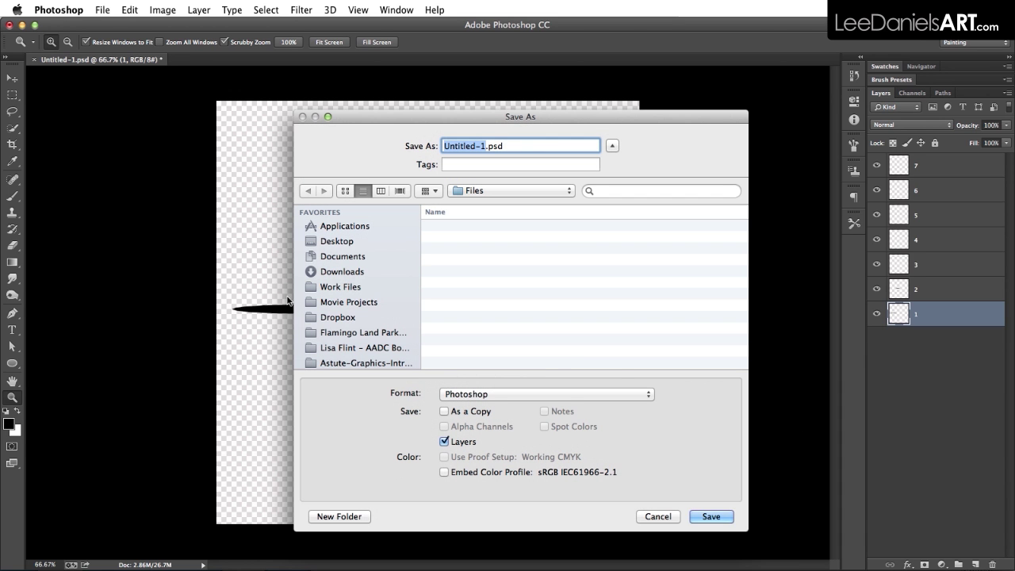
type("antenna")
key("Return")
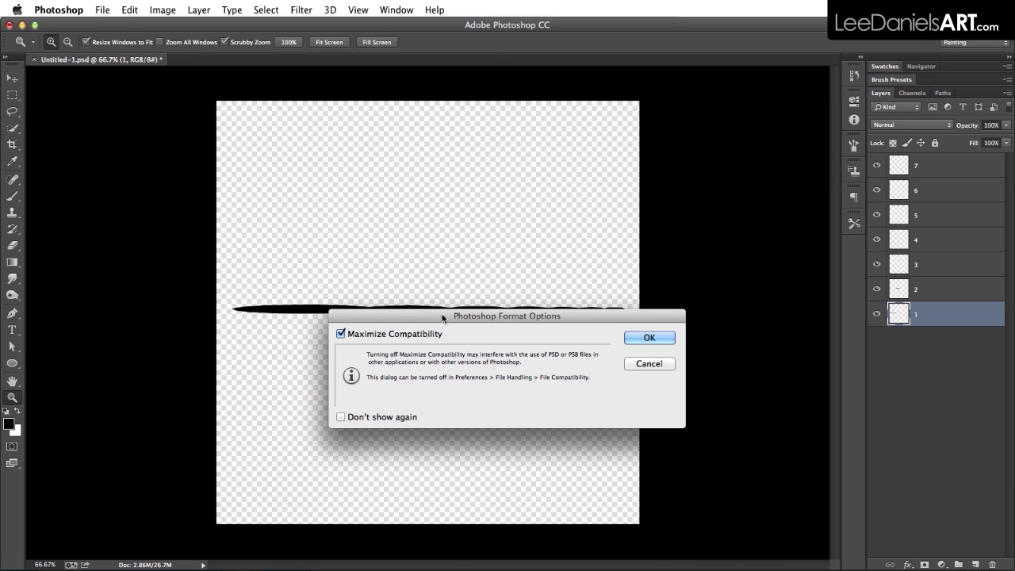
key("Return")
Import antenna.psd into After Effects as Composition – Retain Layer Sizes.
key("v")
key("super+Tab")
key("super+Tab")
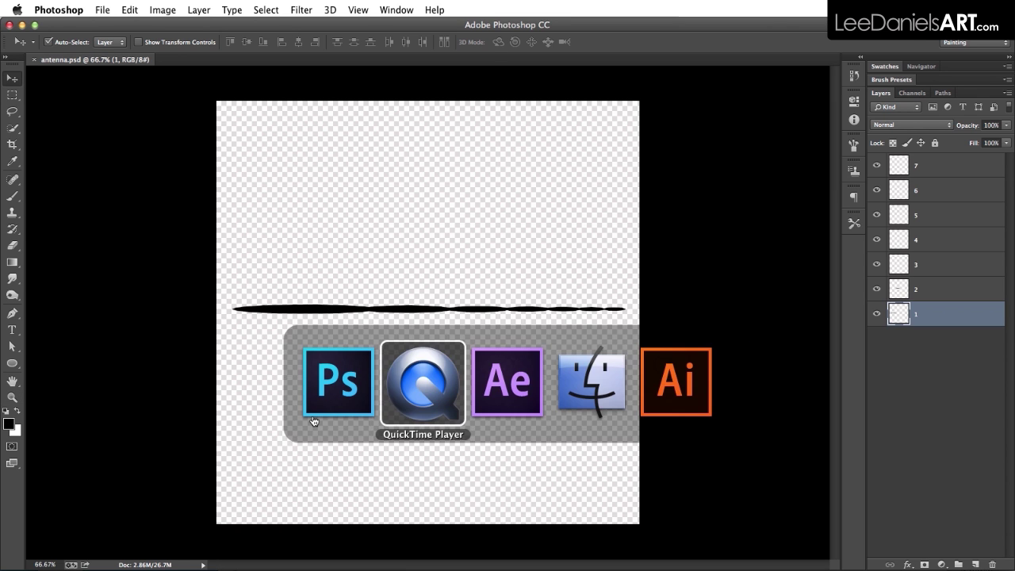
left_click(110, 9)
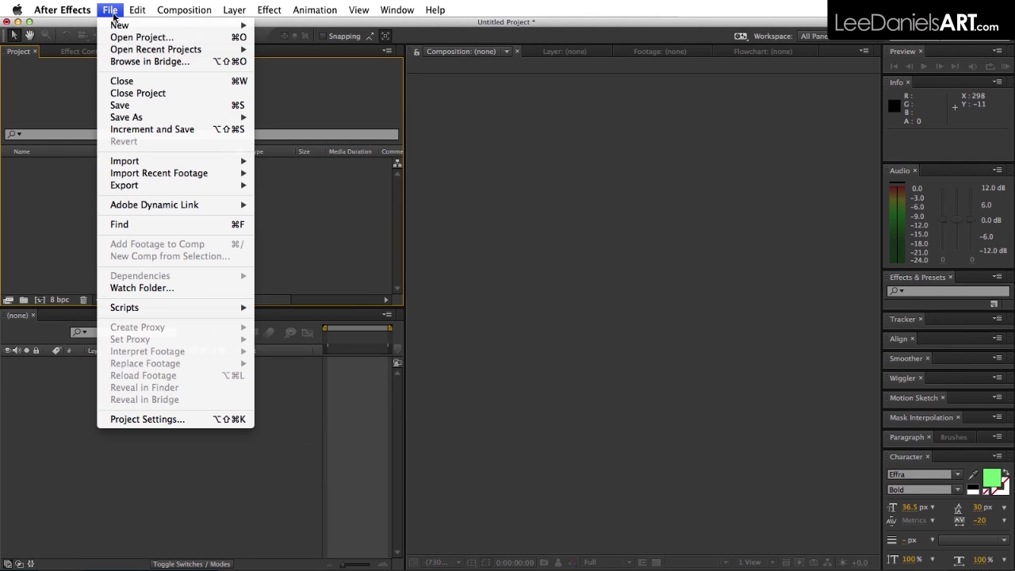
mouse_move(140, 157)
left_click(275, 160)
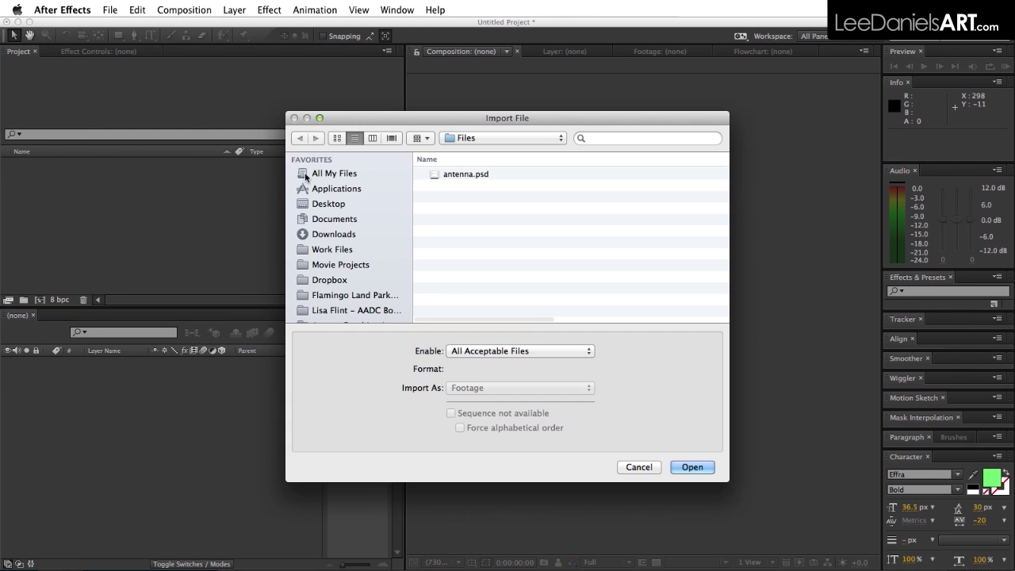
left_click(448, 176)
left_click(466, 389)
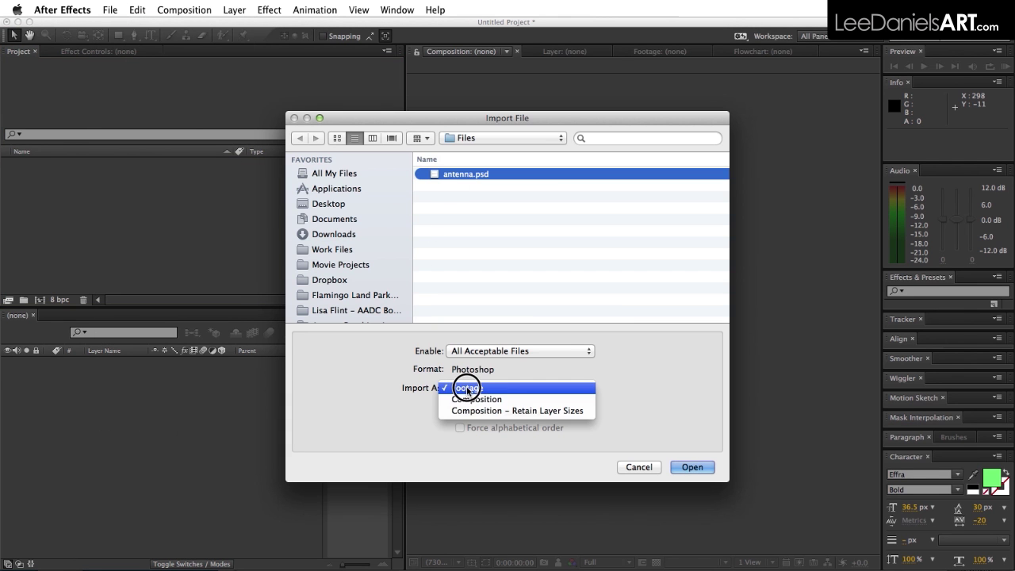
left_click(460, 410)
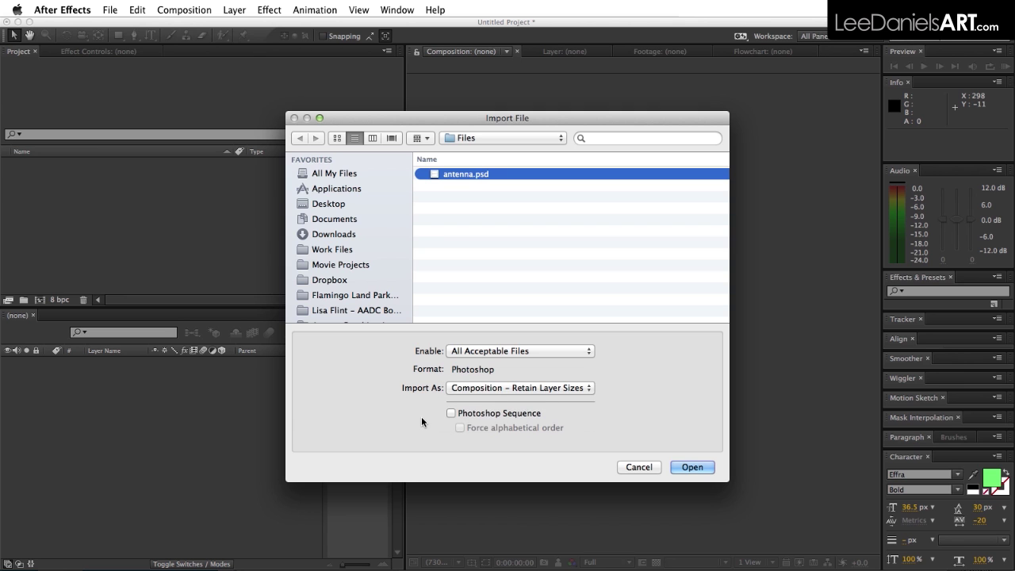
key("Return")
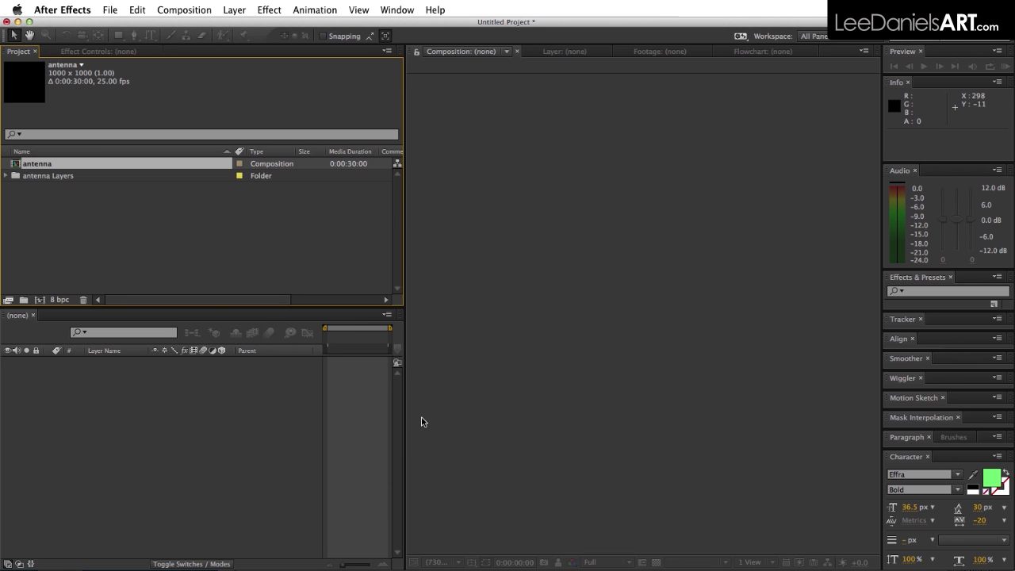
Open the antenna comp and, with the Pan Behind tool, move the first two segments' anchors to their left ends.
double_click(16, 165)
left_click(100, 426)
left_click(98, 35)
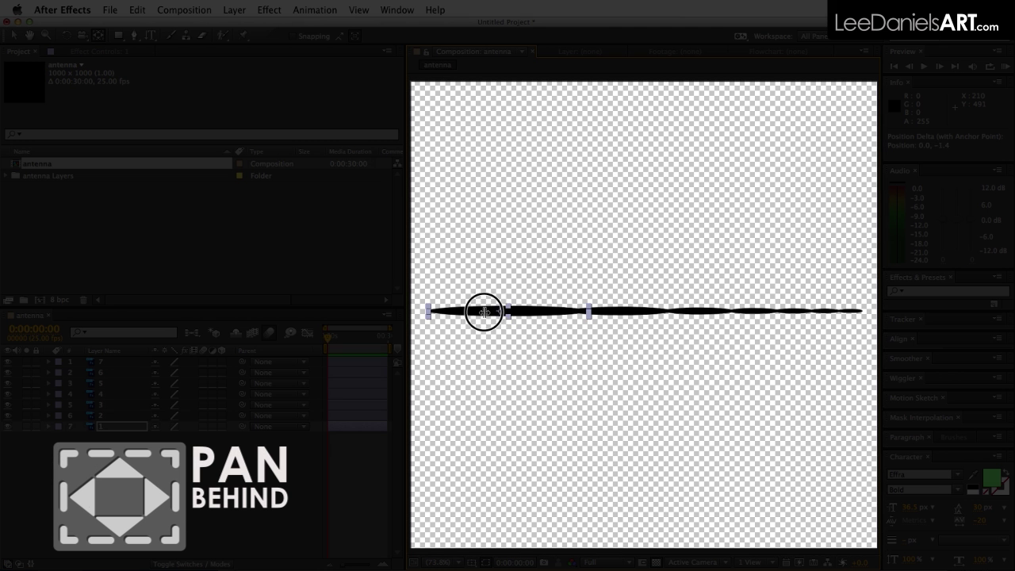
left_click_drag(483, 311, 431, 309)
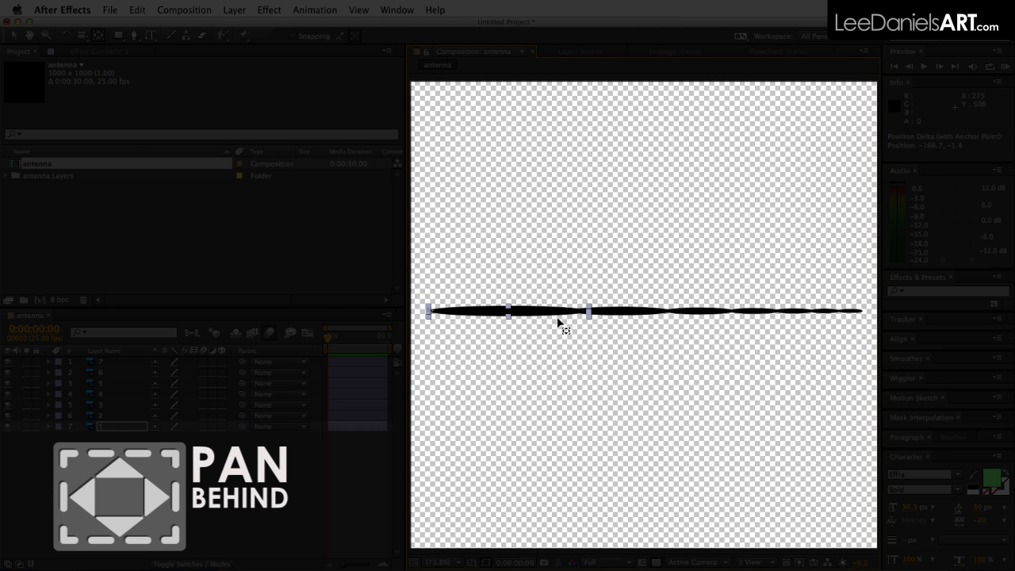
left_click_drag(623, 311, 576, 310)
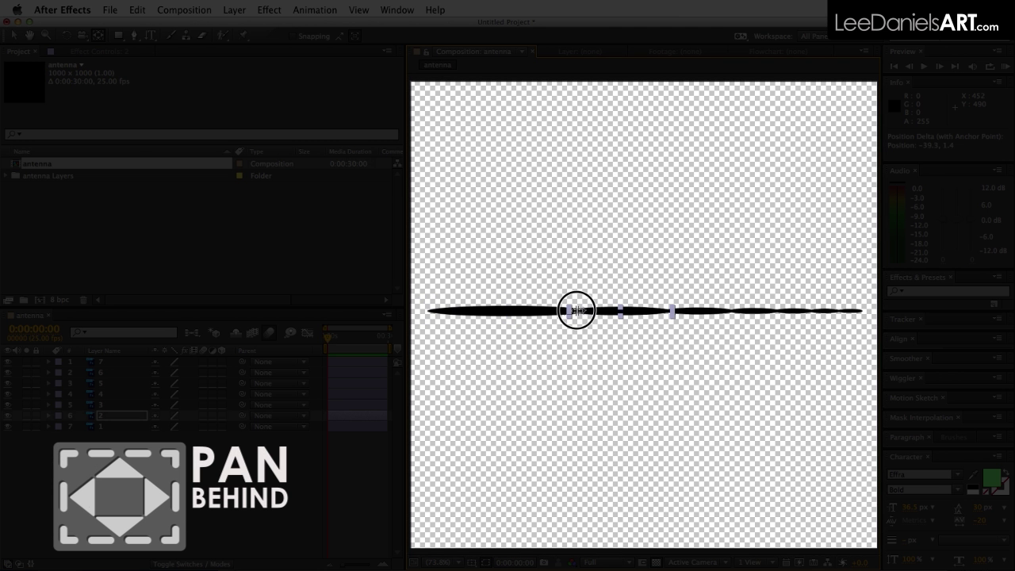
Move the anchor points of the remaining stroke segments to their left ends.
left_click(690, 312)
left_click_drag(698, 310, 670, 310)
left_click(755, 312)
left_click_drag(755, 312, 837, 311)
left_click(798, 312)
left_click(826, 312)
left_click(851, 313)
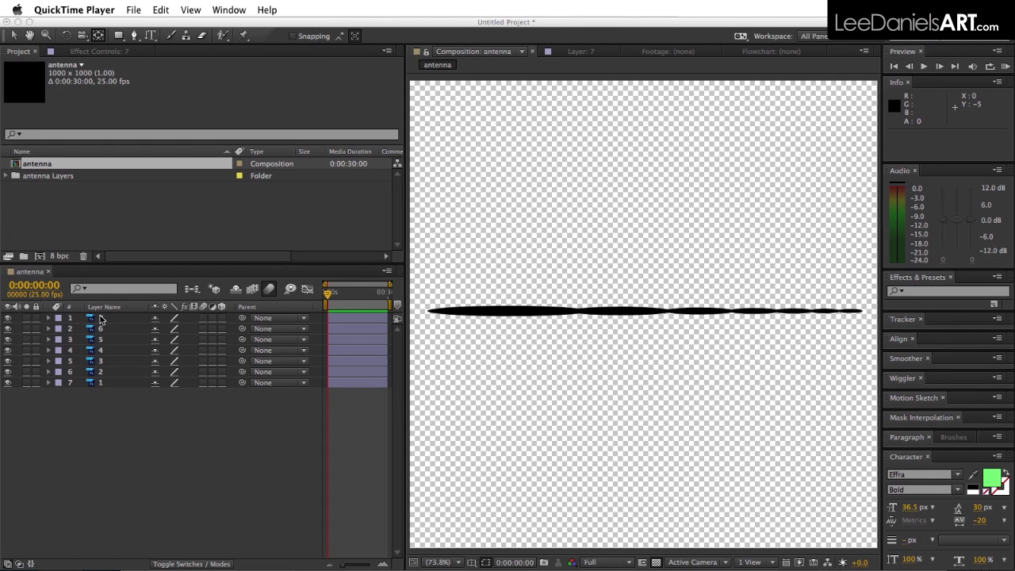
Reveal the Rotation property of all seven antenna layers and enlarge the timeline.
left_click(99, 321)
double_click(98, 318)
left_click(104, 383, "shift")
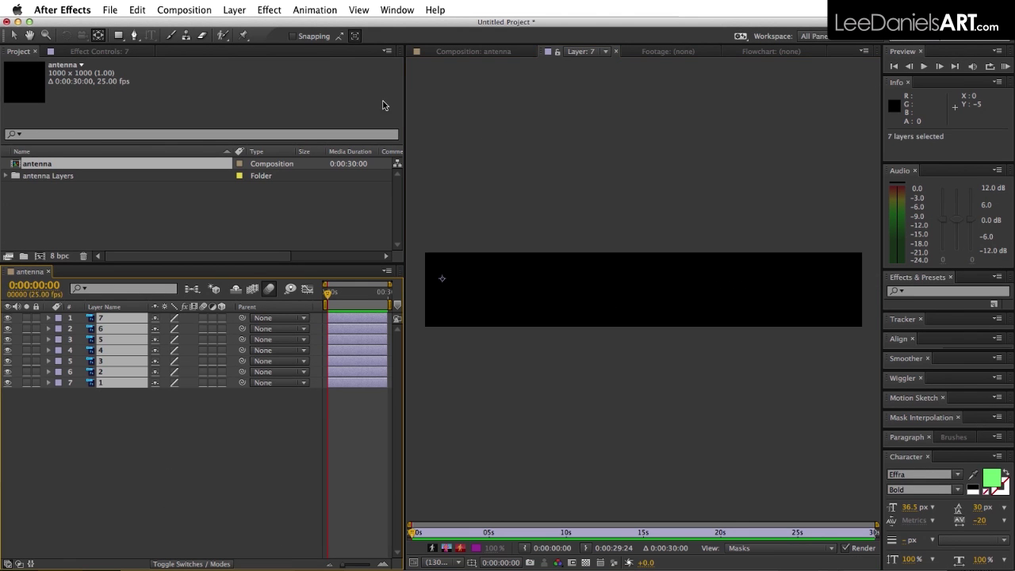
left_click(444, 50)
key("r")
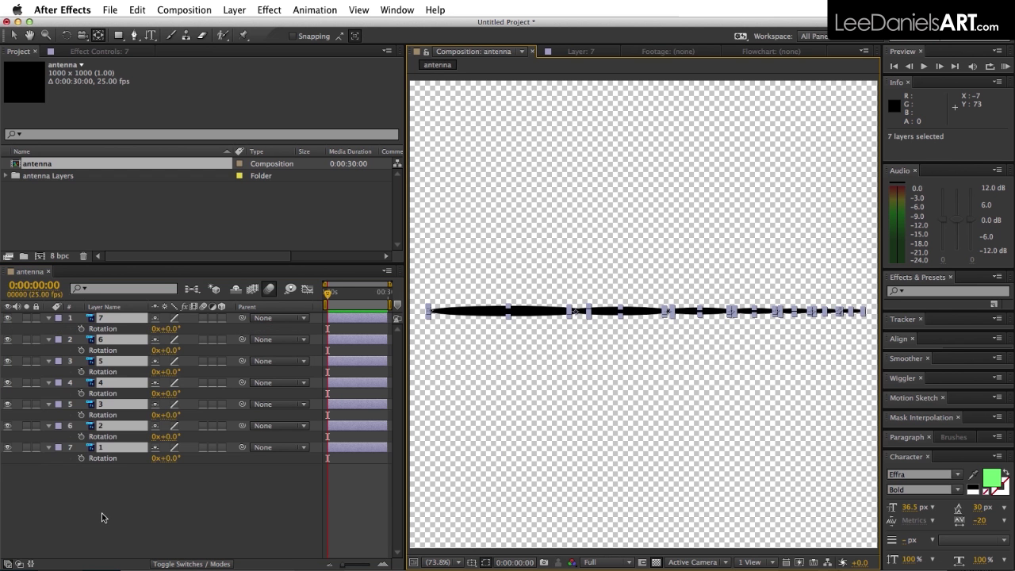
left_click_drag(123, 267, 124, 204)
left_click(131, 472)
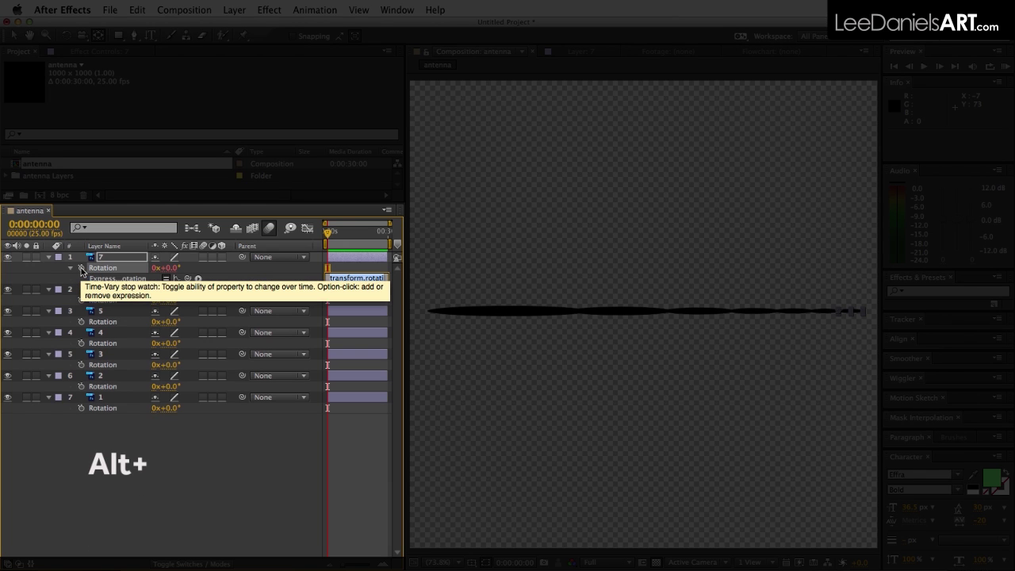
Add Rotation expressions linking segment 7 to 6, 6 to 5, and 5 to 4.
left_click(81, 270, "alt")
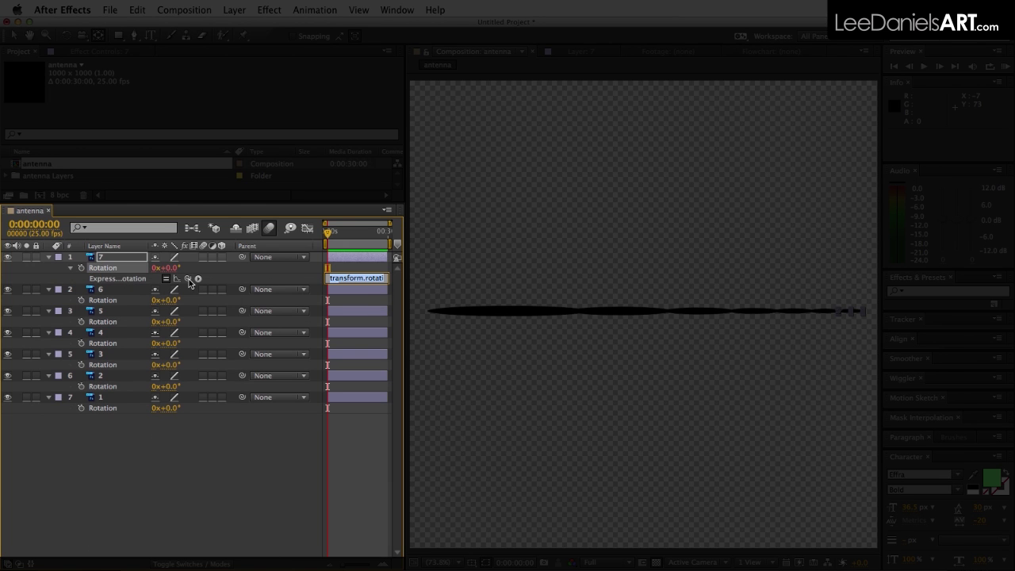
left_click_drag(188, 278, 100, 302)
left_click(81, 300, "alt")
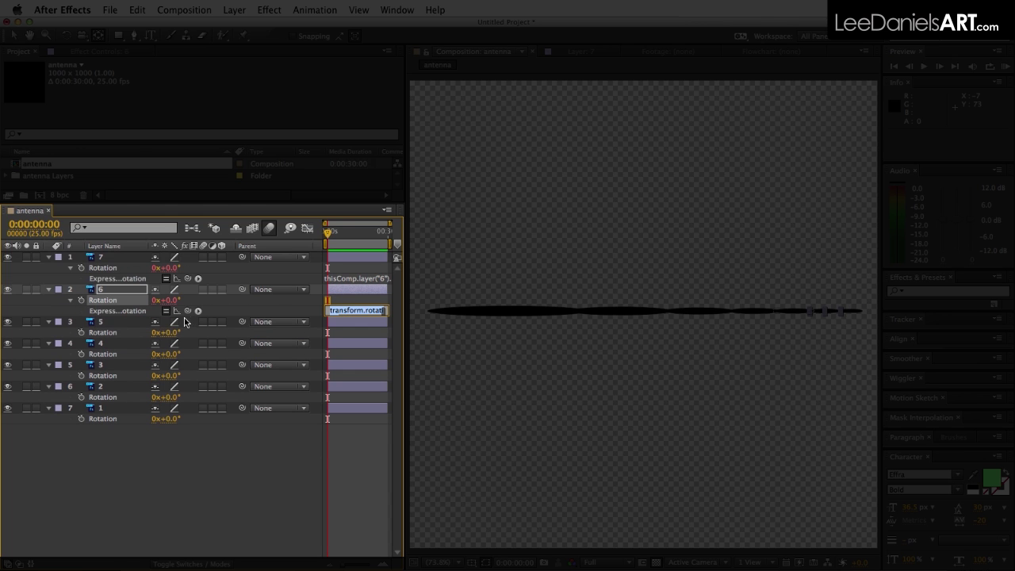
left_click_drag(188, 311, 97, 333)
left_click(80, 333, "alt")
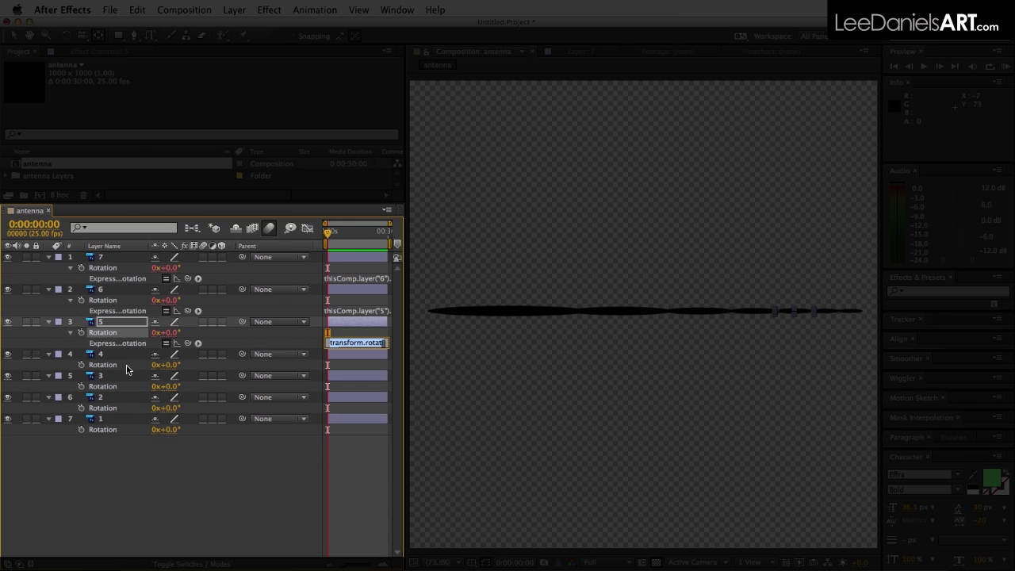
left_click_drag(190, 343, 96, 365)
left_click(82, 366)
Add Rotation expressions linking segment 4 to 3, 3 to 2, and 2 to 1.
left_click(82, 364, "alt")
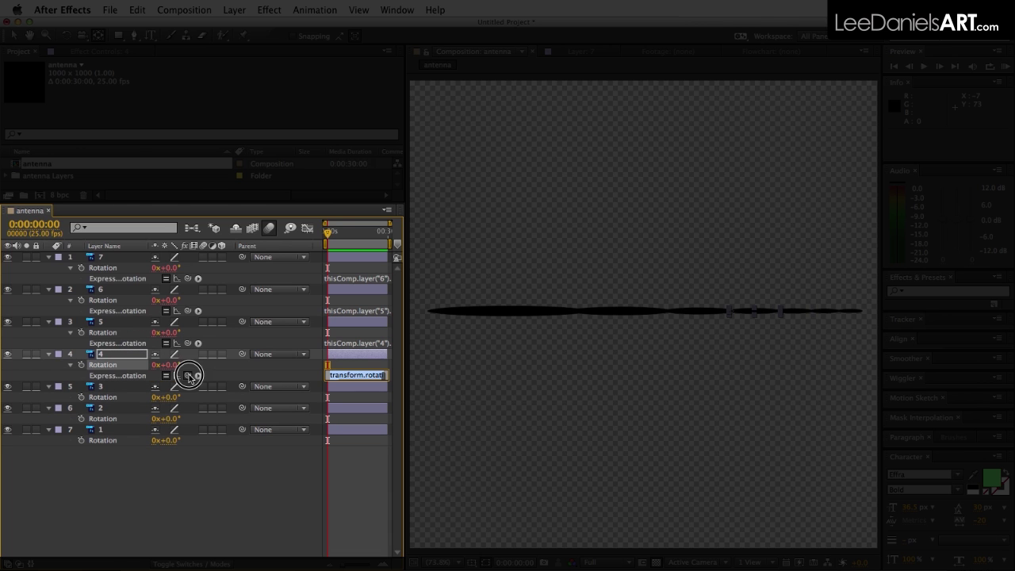
left_click_drag(188, 375, 96, 397)
left_click(82, 396, "alt")
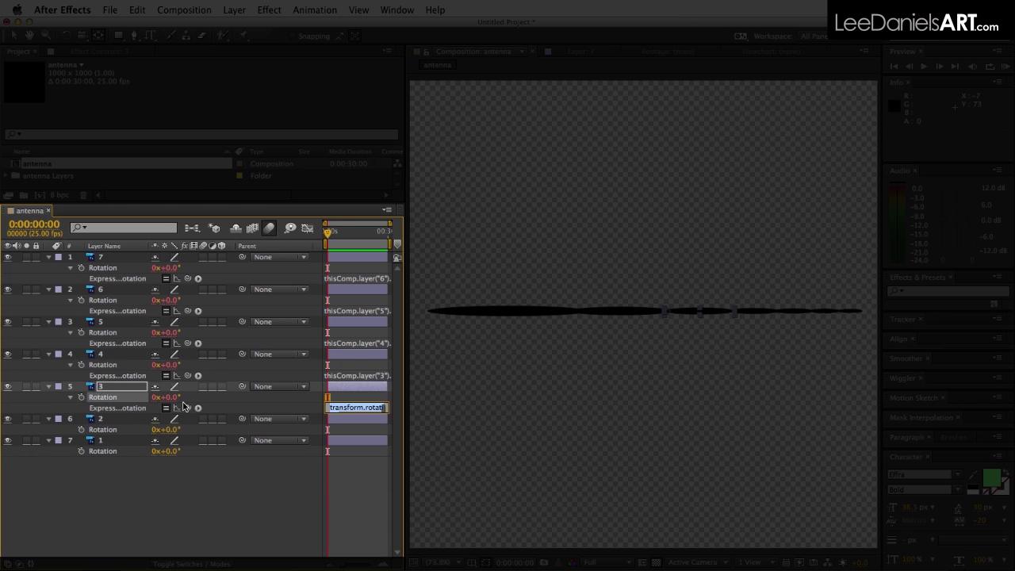
left_click_drag(187, 407, 98, 428)
left_click(82, 430, "alt")
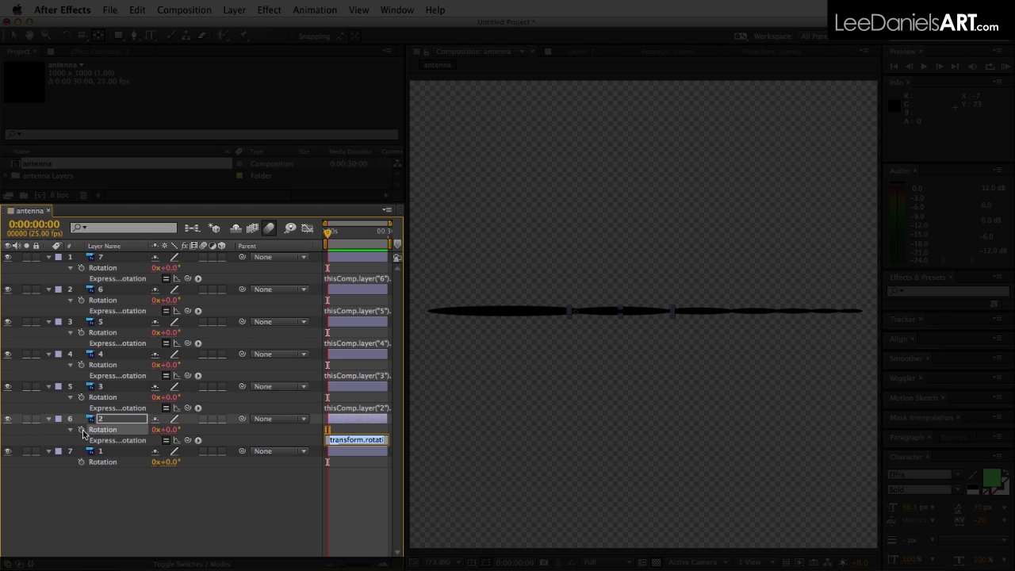
left_click_drag(186, 441, 102, 465)
left_click(115, 484)
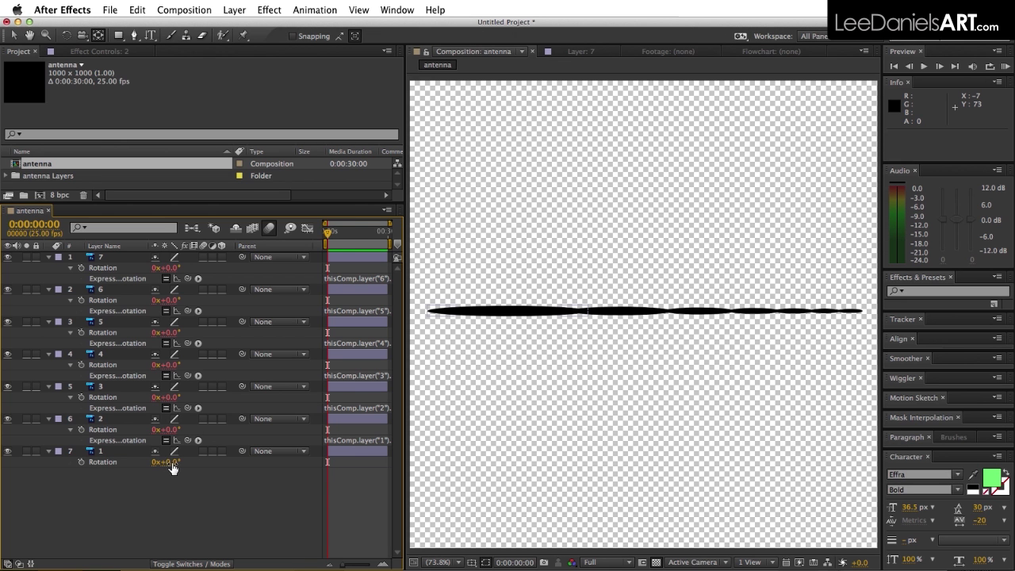
Parent layer 7 to 6, 6 to 5, down to 2 to 1, then bend-test and reset segment 1's rotation.
mouse_move(170, 467)
left_mouse_down()
mouse_move(120, 468)
mouse_move(185, 465)
mouse_move(124, 465)
mouse_move(166, 458)
left_mouse_up()
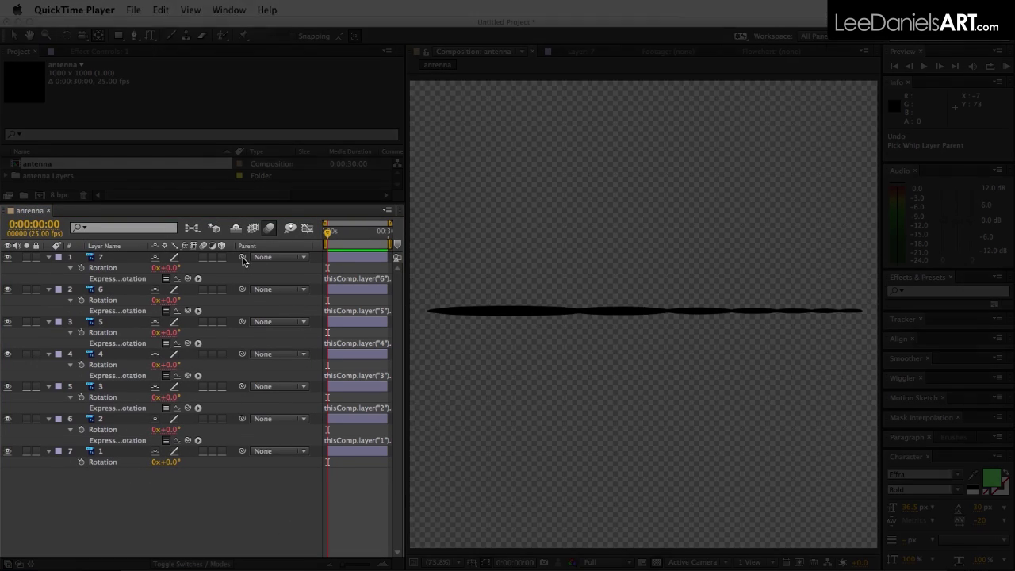
left_click(243, 257)
left_click_drag(243, 258, 100, 289)
left_click_drag(243, 290, 100, 324)
left_click_drag(243, 321, 163, 355)
left_click_drag(243, 363, 102, 385)
left_click_drag(243, 386, 102, 420)
left_click_drag(243, 419, 103, 454)
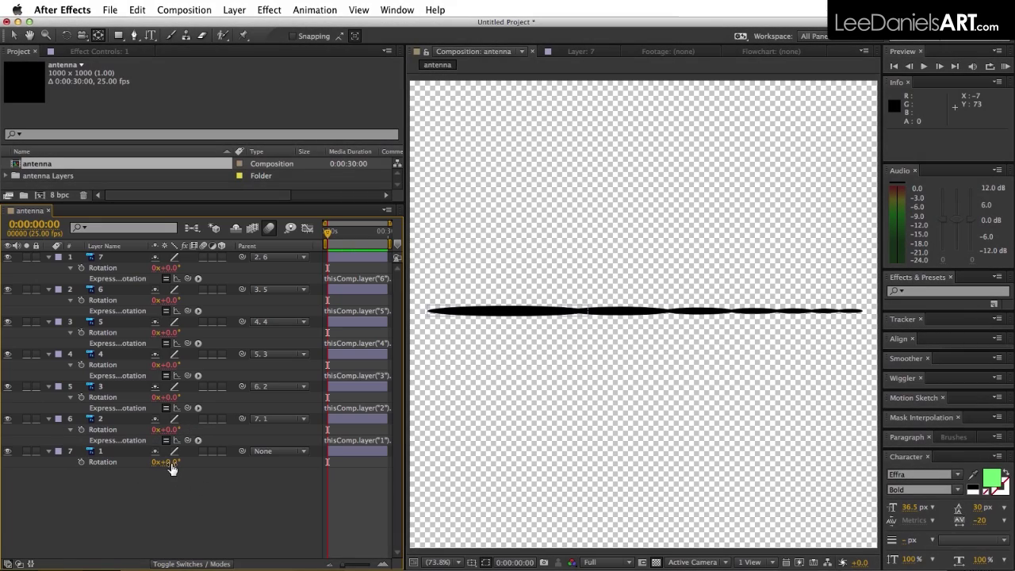
mouse_move(173, 468)
left_mouse_down()
mouse_move(154, 465)
mouse_move(182, 464)
mouse_move(166, 468)
left_mouse_up()
left_click_drag(167, 469, 170, 466)
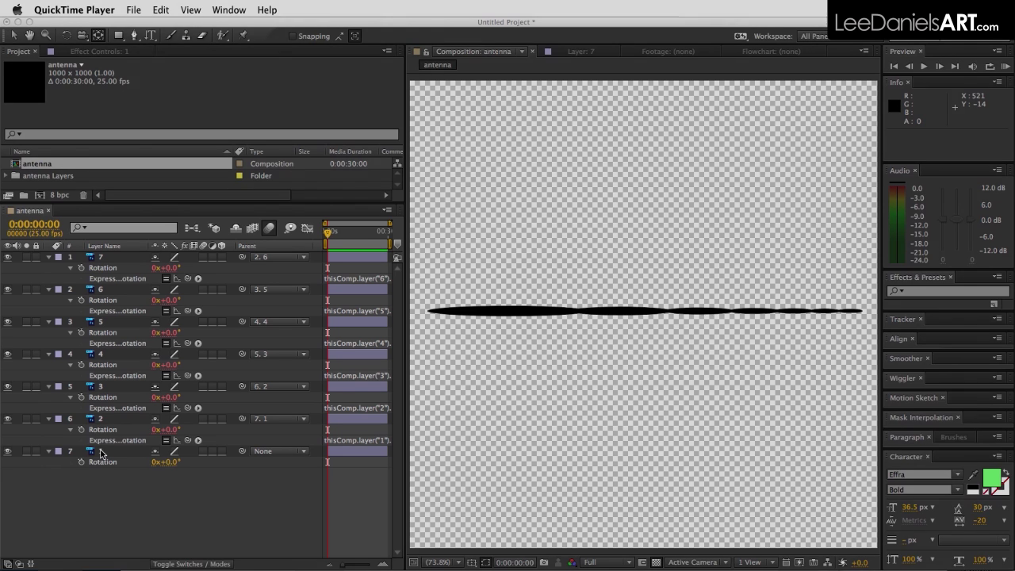
Give segment 1's Rotation the expression wiggle(2,30).
left_click(101, 451)
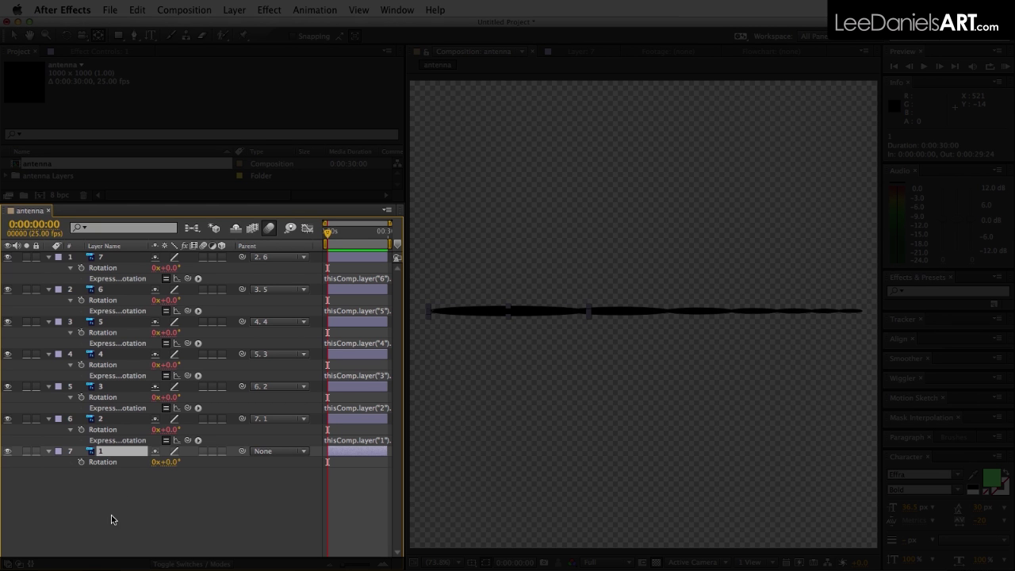
left_click(81, 461, "alt")
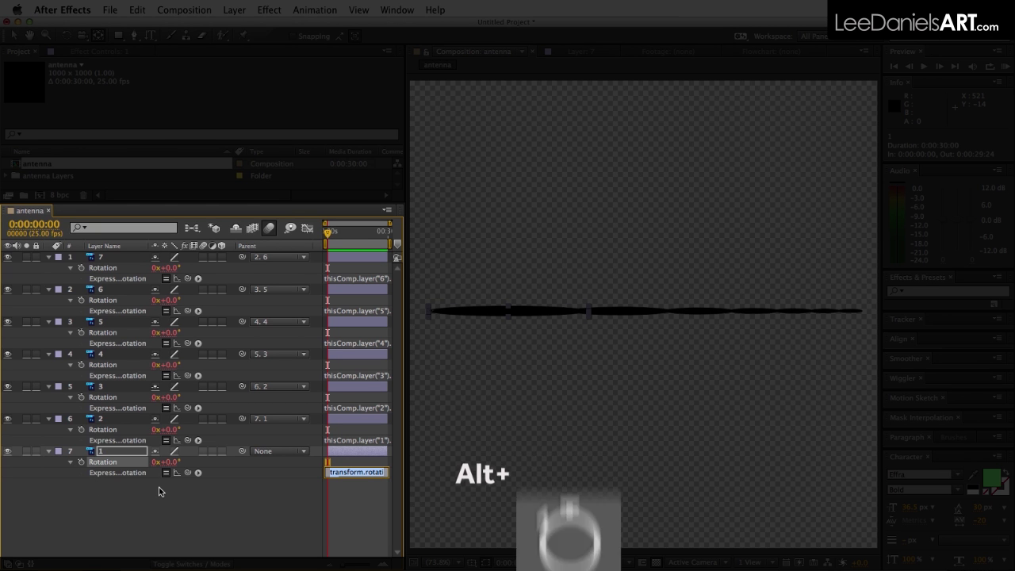
type("wiggle(2,30")
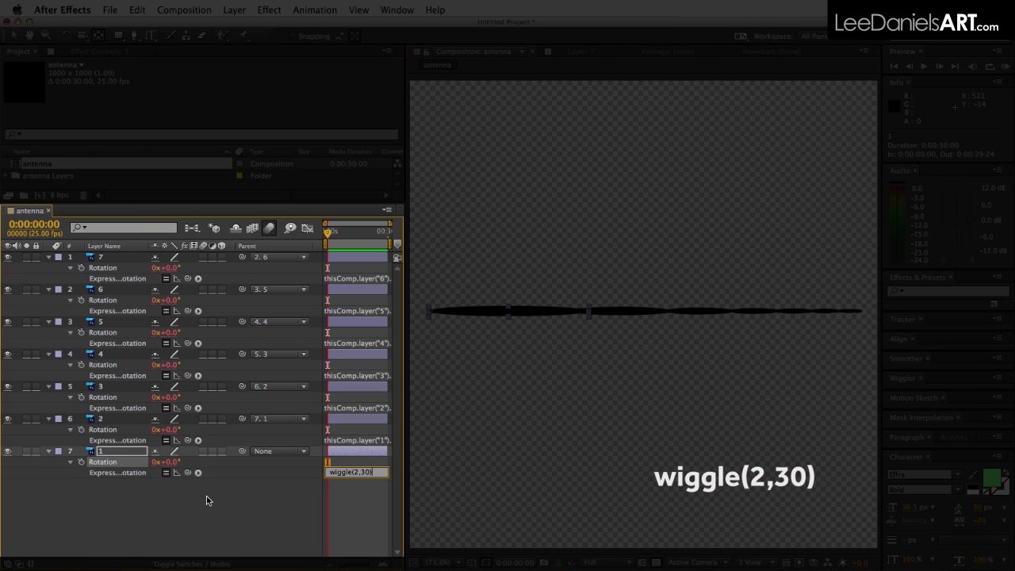
key("KP_Enter")
left_click_drag(171, 462, 187, 469)
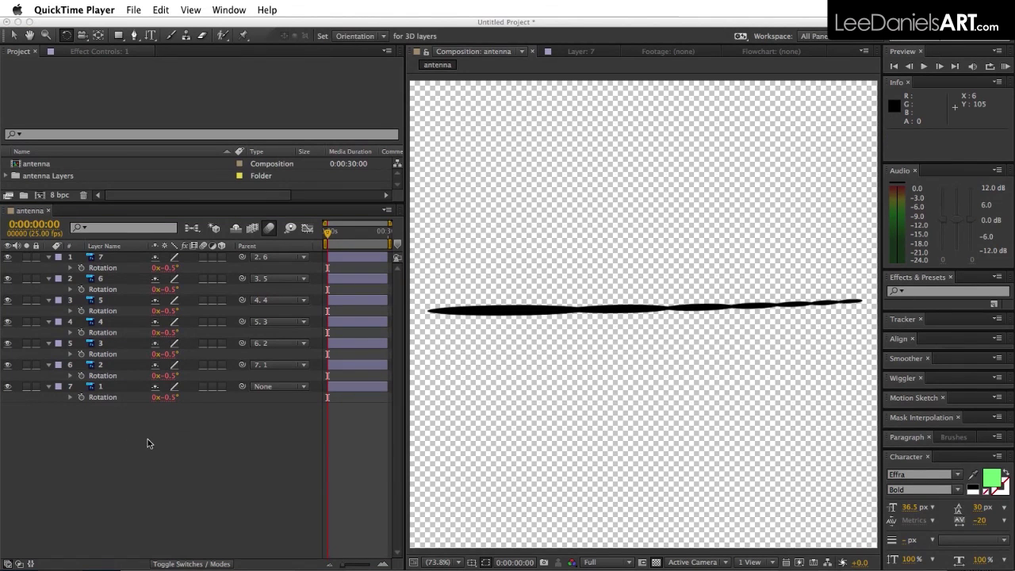
Scale the base segment 1 layer down to 74%.
left_click(102, 386)
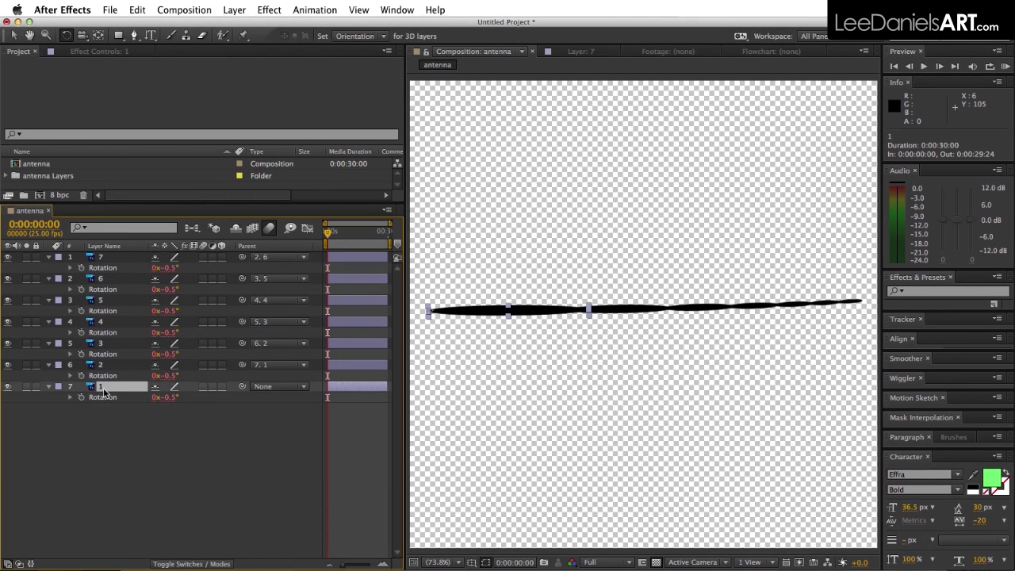
left_click_drag(165, 402, 148, 401)
left_click(178, 435)
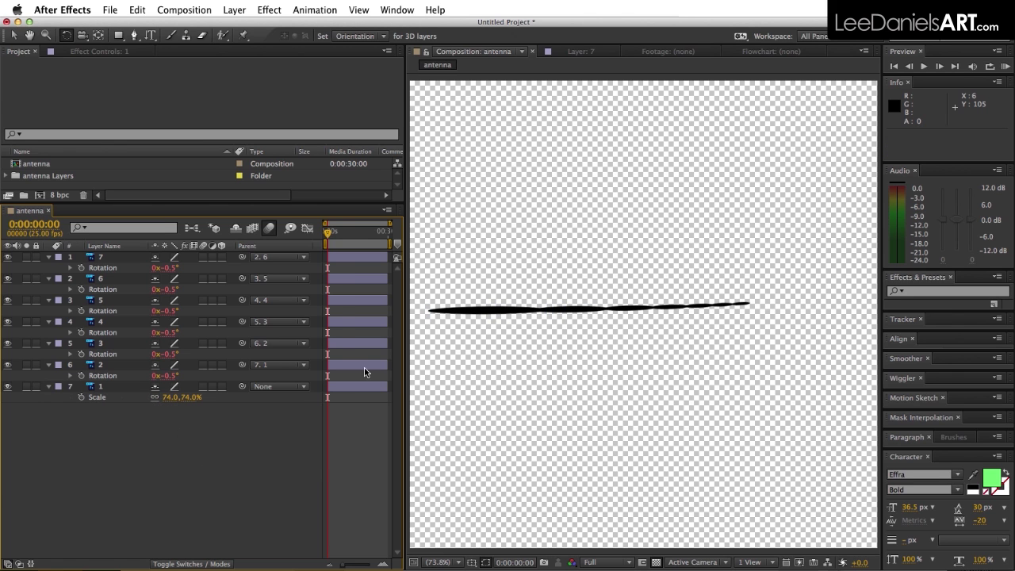
left_click(32, 165)
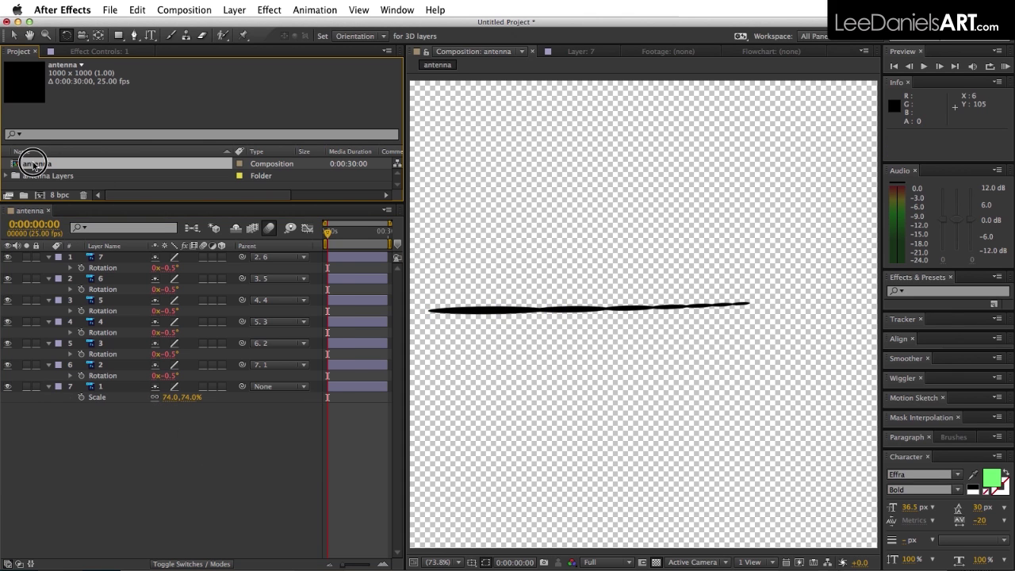
Nest the antenna comp in a new antenna 2 comp and move its anchor to the antenna's left end.
left_click_drag(33, 165, 40, 197)
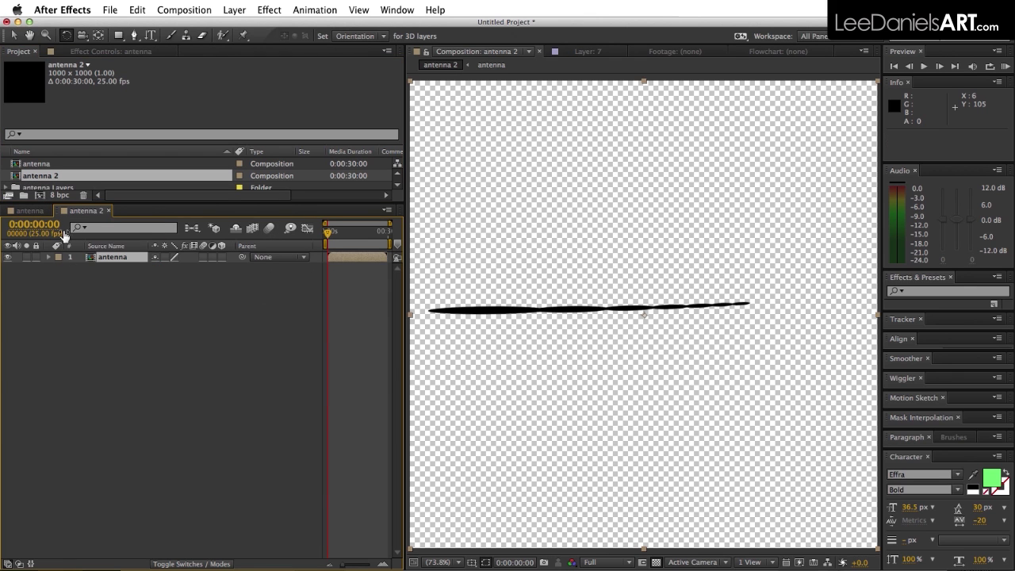
left_click(116, 296)
key("y")
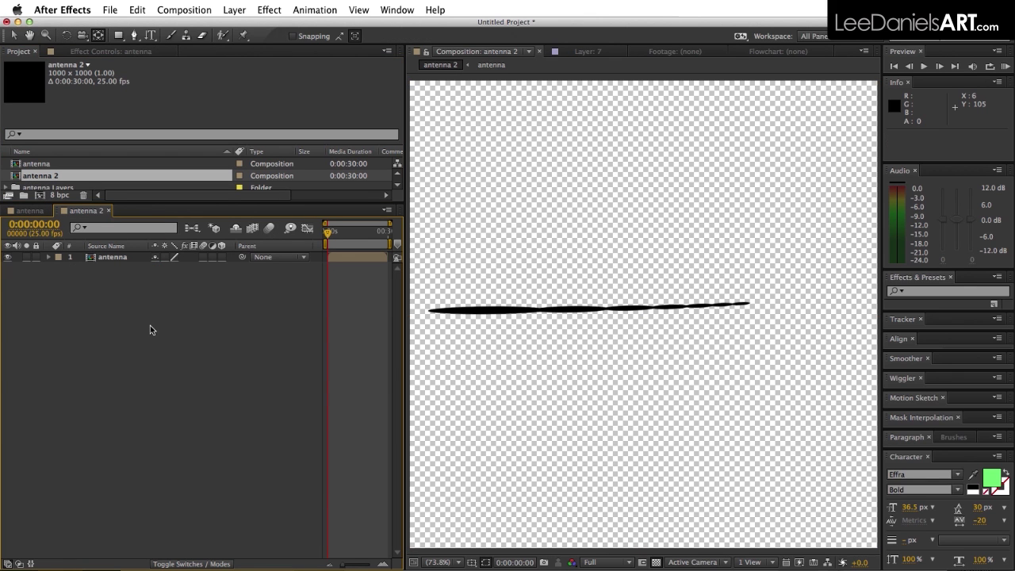
left_click(94, 35)
left_click(486, 320)
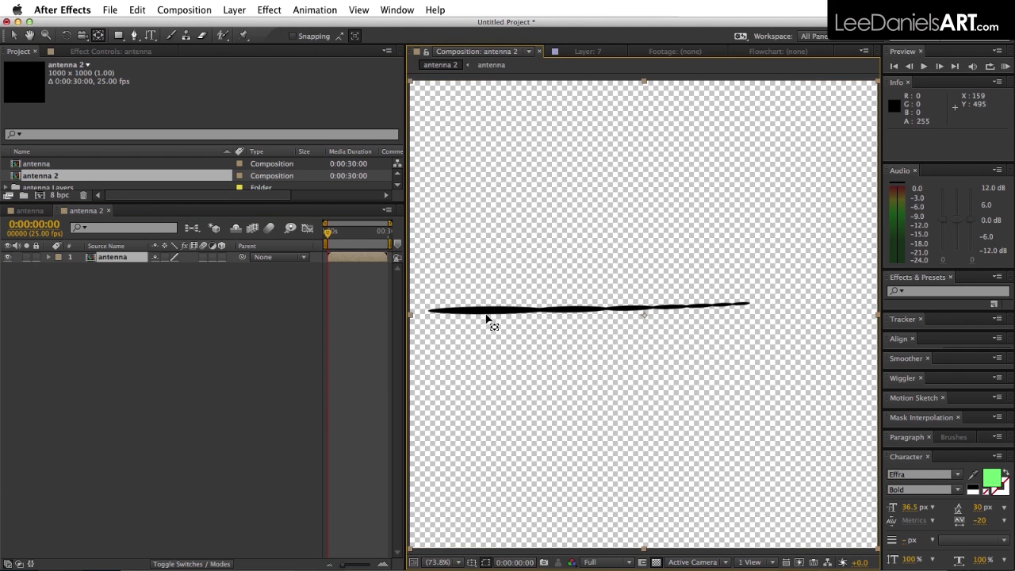
left_click_drag(643, 317, 438, 315)
Rotate the antenna layer to −55.7° so it stands diagonally.
key("r")
left_click(596, 290)
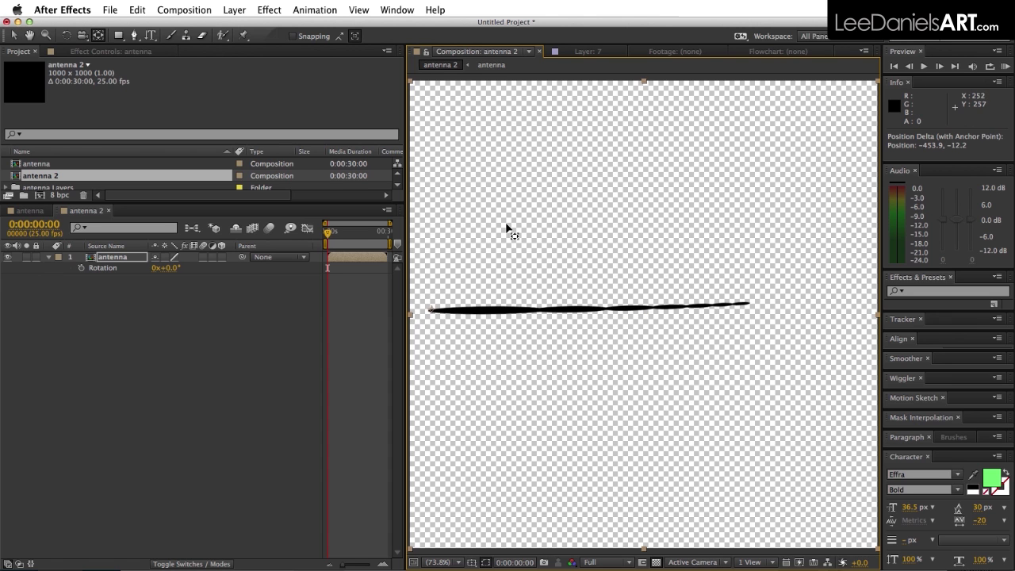
key("w")
left_click_drag(546, 296, 608, 388)
Tilt the duplicate antenna more steeply, move it left, then select the other antenna layer.
left_click(114, 259)
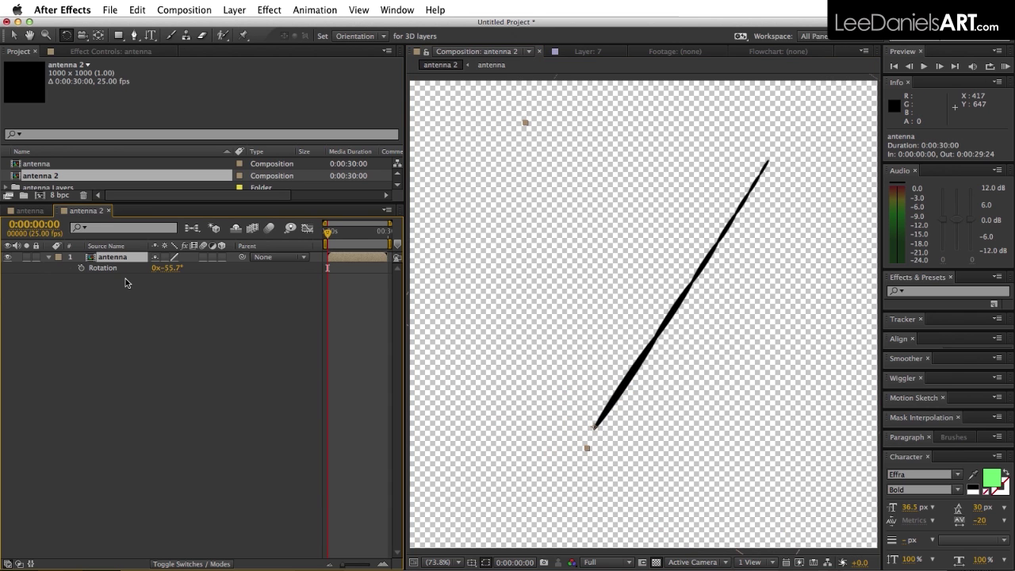
left_click_drag(717, 244, 667, 227)
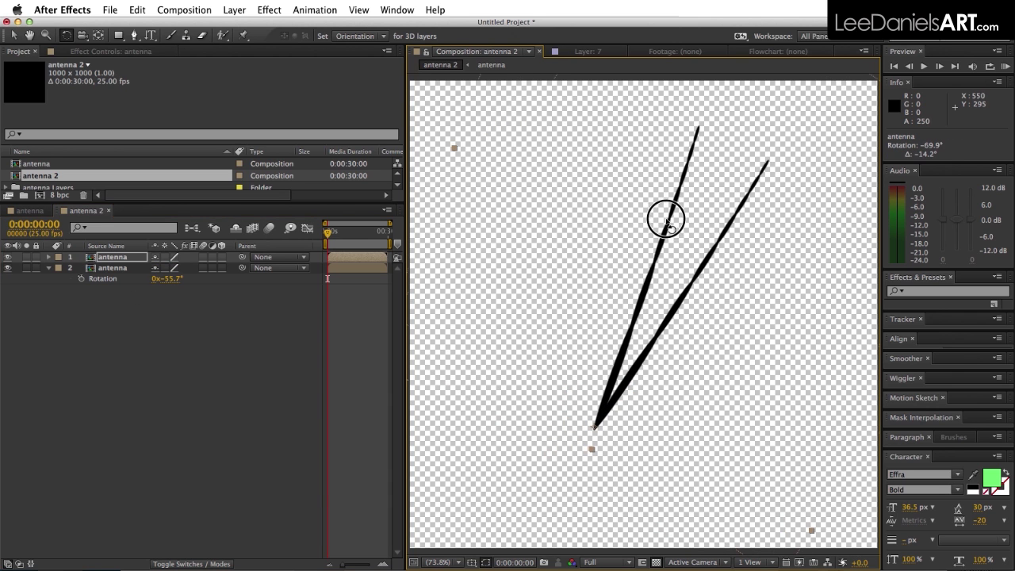
left_click_drag(645, 276, 608, 276)
left_click(250, 311)
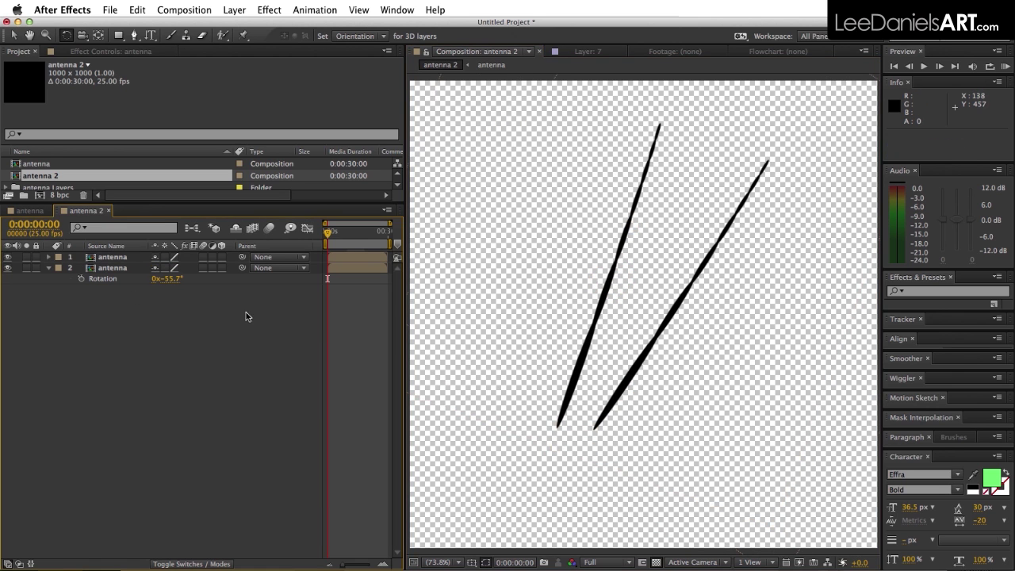
left_click(358, 270)
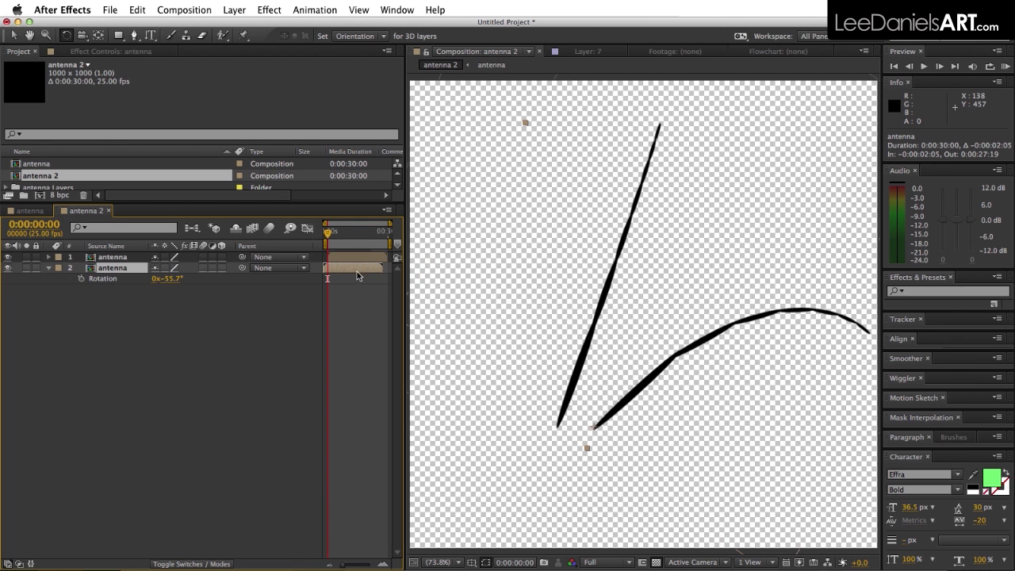